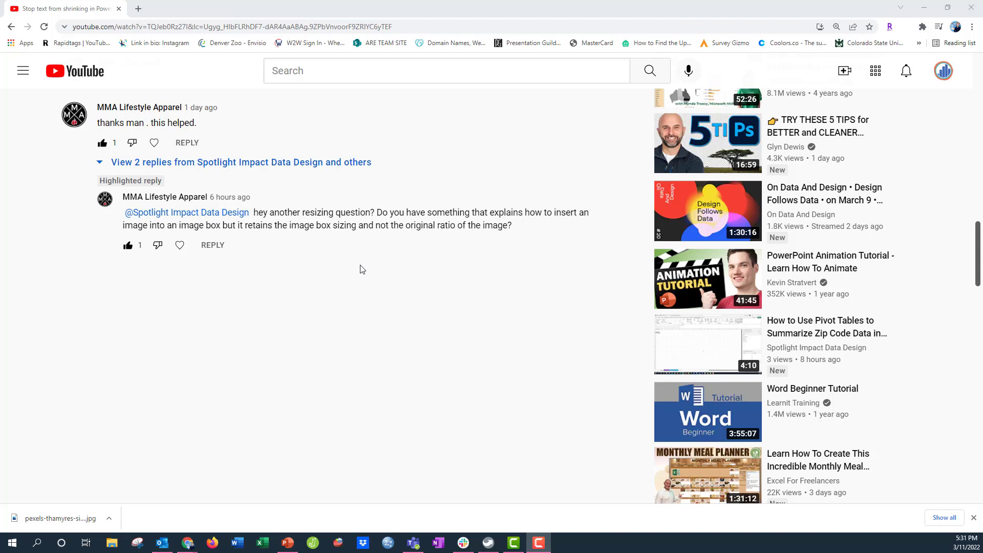
Heart the viewer's YouTube reply asking how to insert an image while keeping the image box sizing.
{"action": "left_click", "coordinate": [179, 246]}
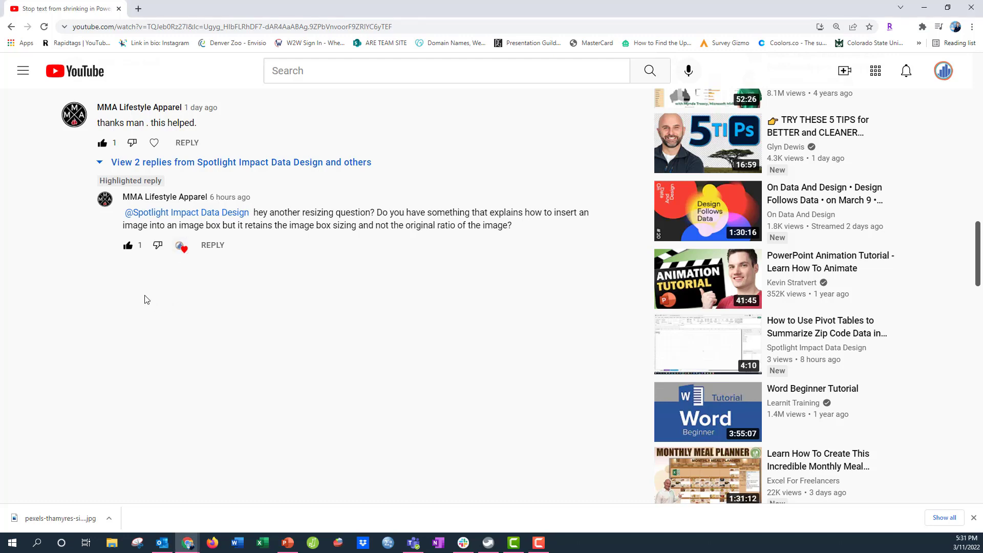
{"action": "left_click", "coordinate": [288, 544]}
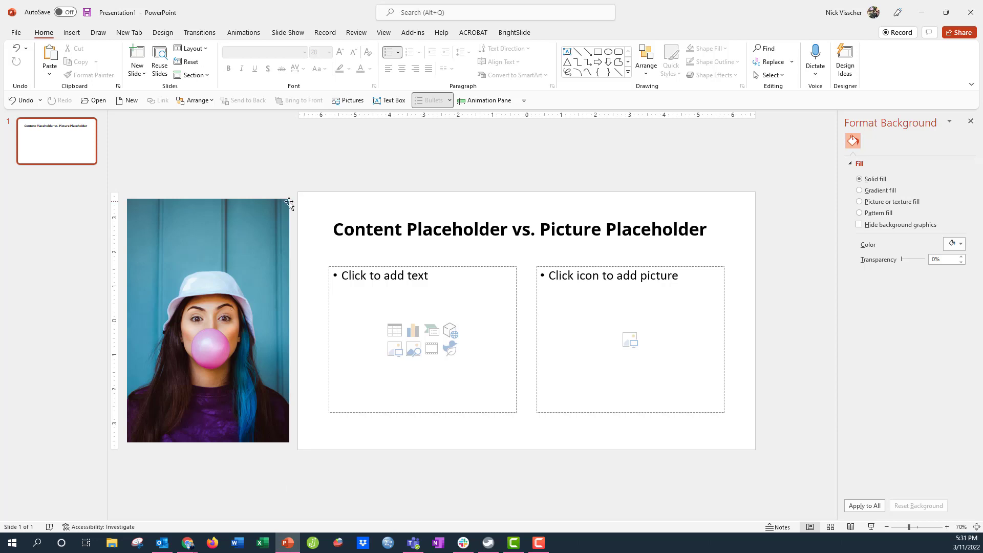
{"action": "left_click", "coordinate": [329, 280]}
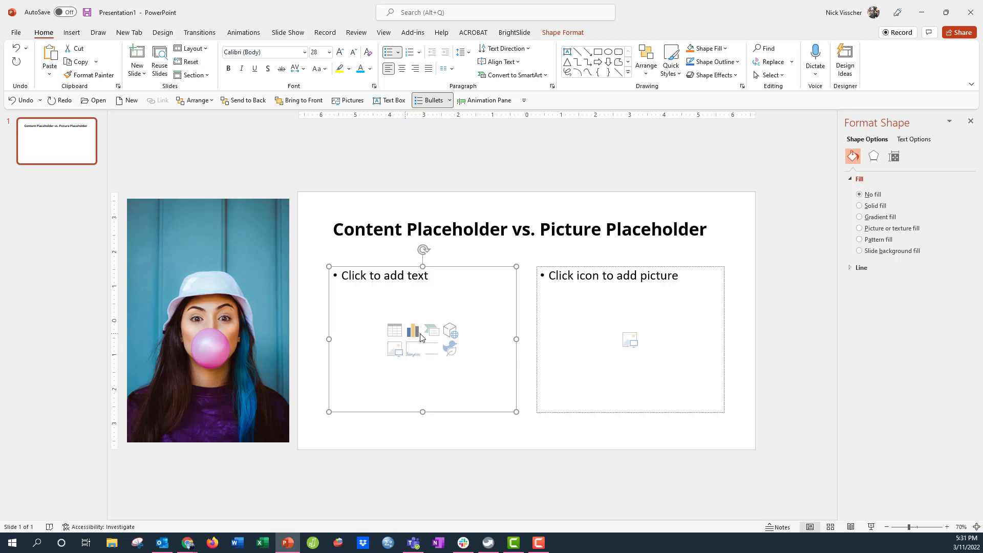
{"action": "left_click", "coordinate": [535, 307]}
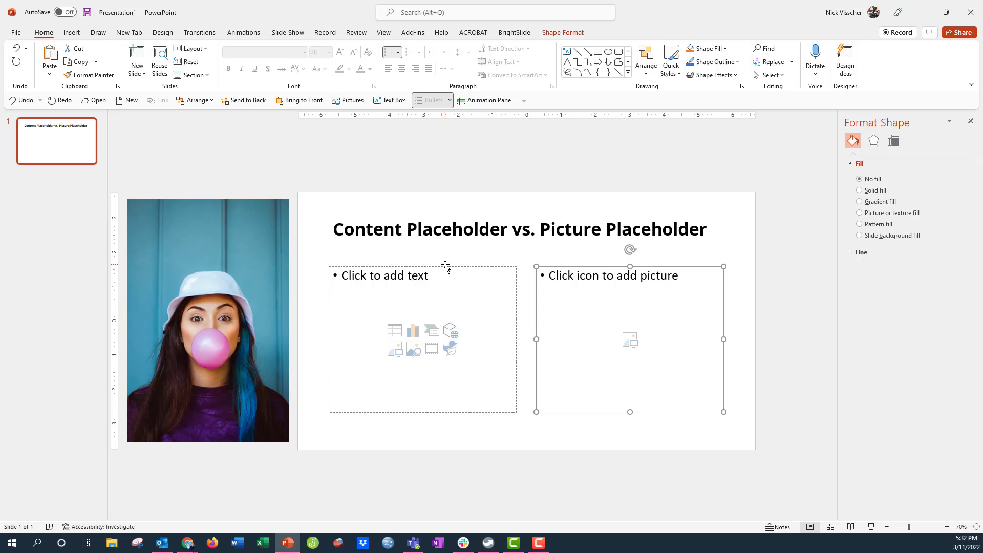
{"action": "left_click", "coordinate": [225, 333]}
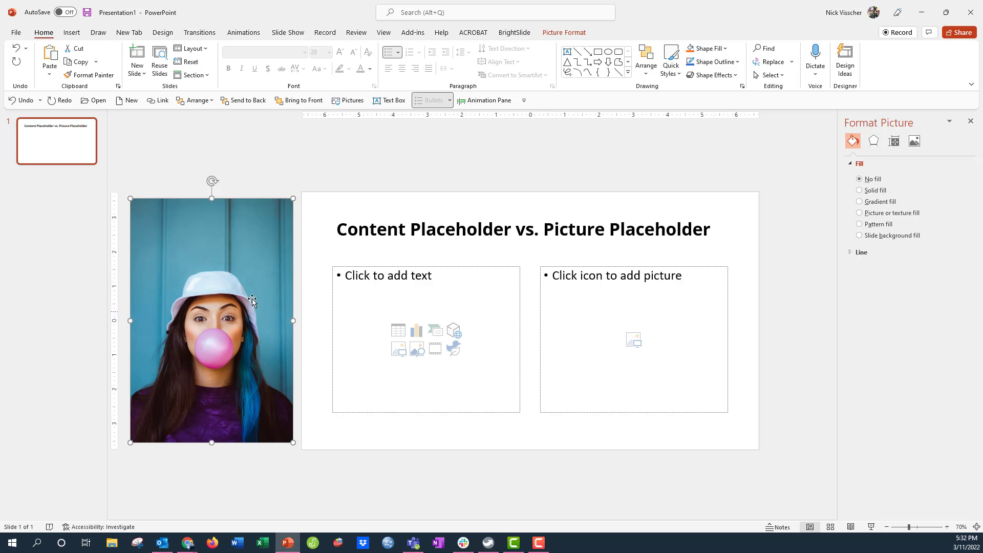
Paste a copy of the bubble-gum photo into the content placeholder, then dismiss the Design Ideas pane.
{"action": "right_click", "coordinate": [265, 213]}
{"action": "left_click", "coordinate": [296, 239]}
{"action": "left_click", "coordinate": [507, 266]}
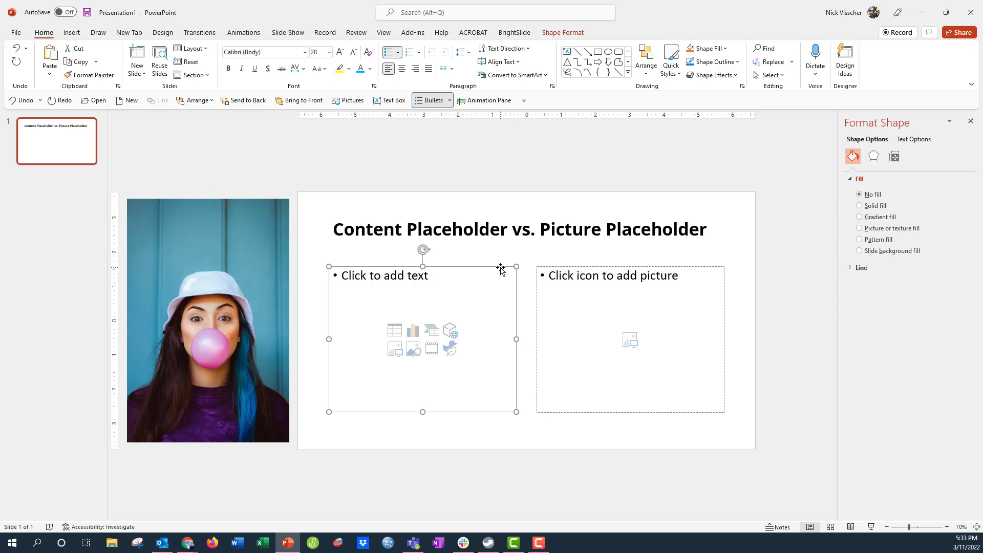
{"action": "right_click", "coordinate": [500, 268]}
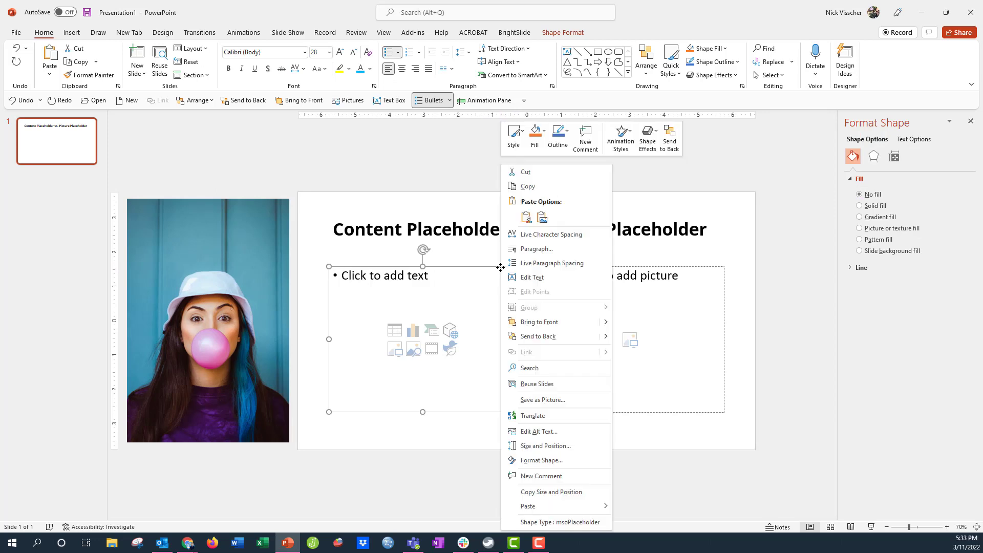
{"action": "left_click", "coordinate": [526, 219]}
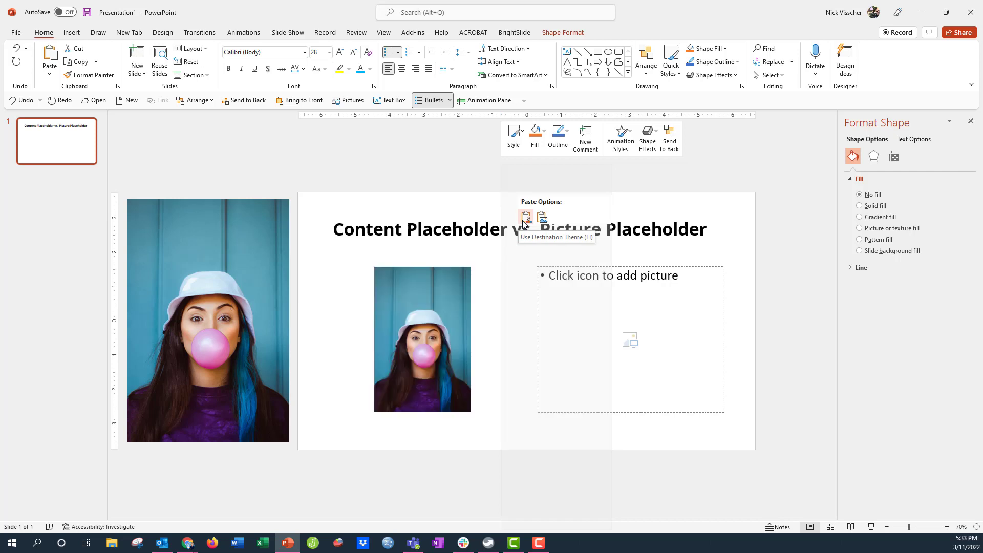
{"action": "left_click", "coordinate": [382, 167]}
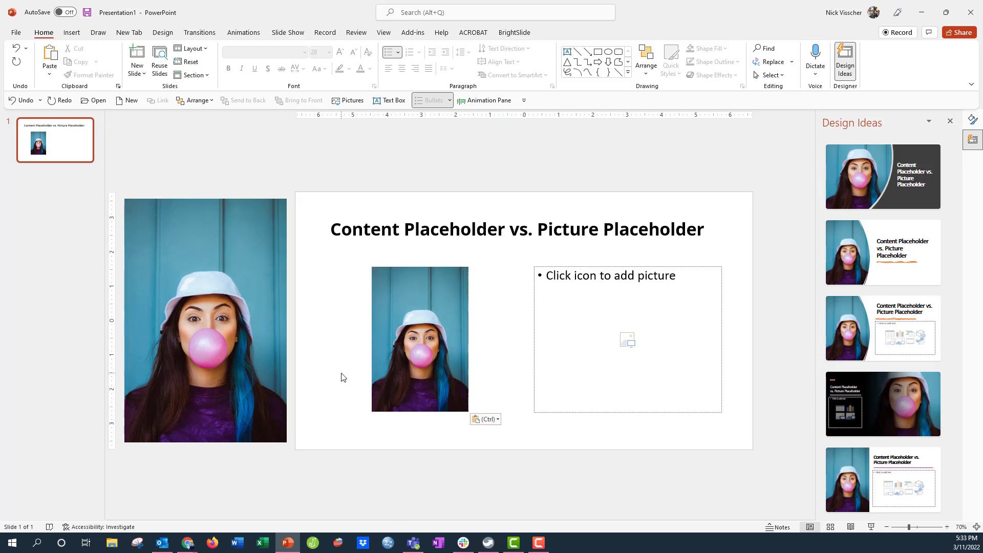
{"action": "left_click", "coordinate": [951, 121]}
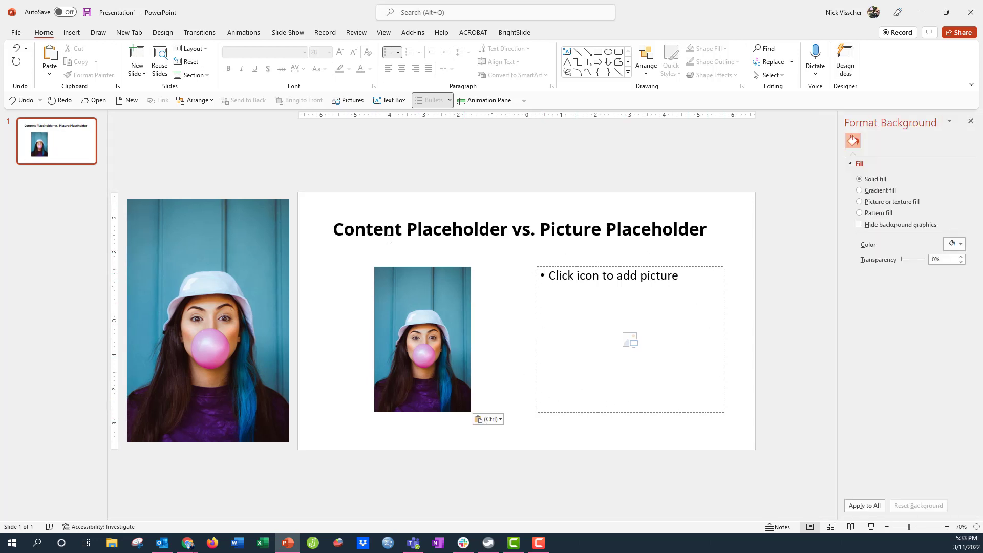
Paste a copy of the large bubble-gum photo into the picture placeholder so it fills the box.
{"action": "left_click", "coordinate": [266, 209]}
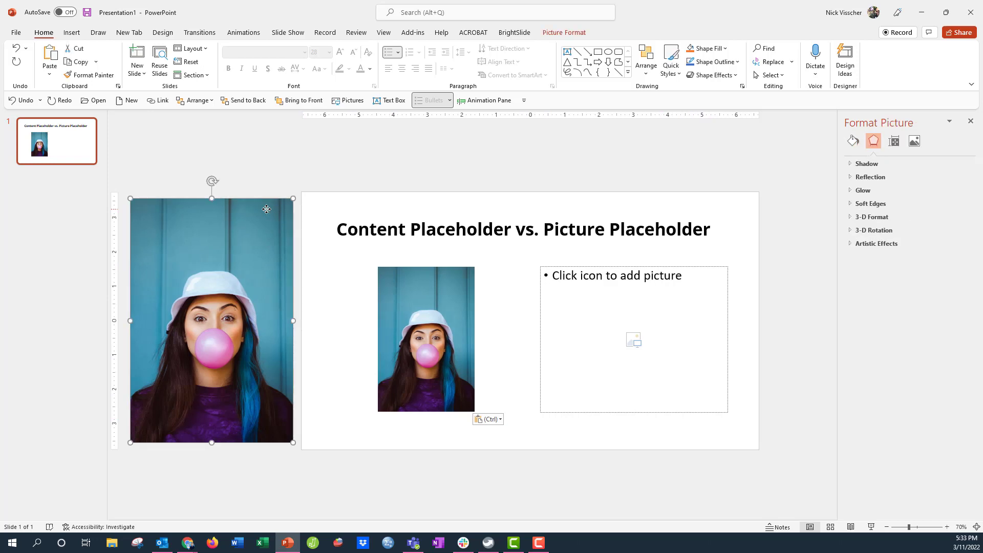
{"action": "right_click", "coordinate": [266, 209]}
{"action": "left_click", "coordinate": [303, 233]}
{"action": "left_click", "coordinate": [719, 266]}
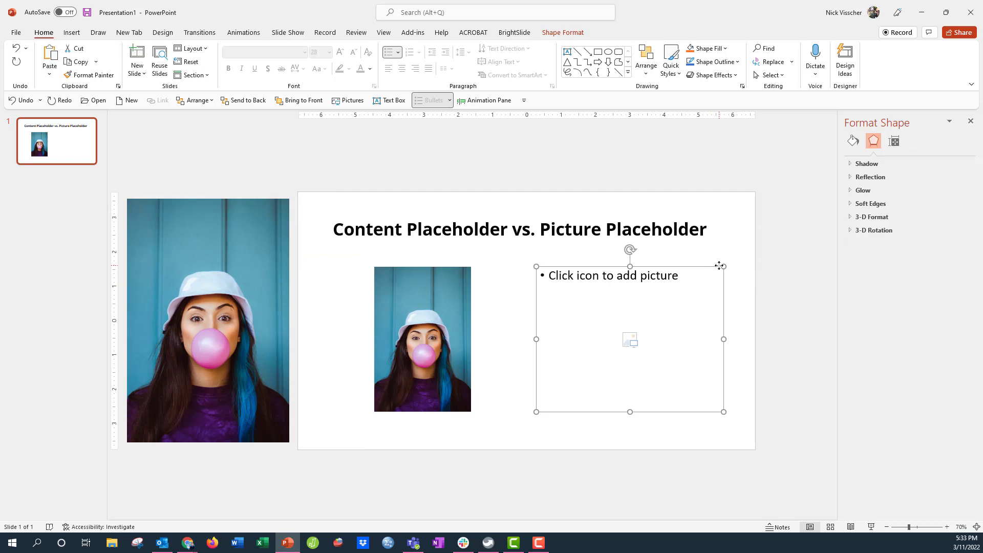
{"action": "right_click", "coordinate": [717, 266]}
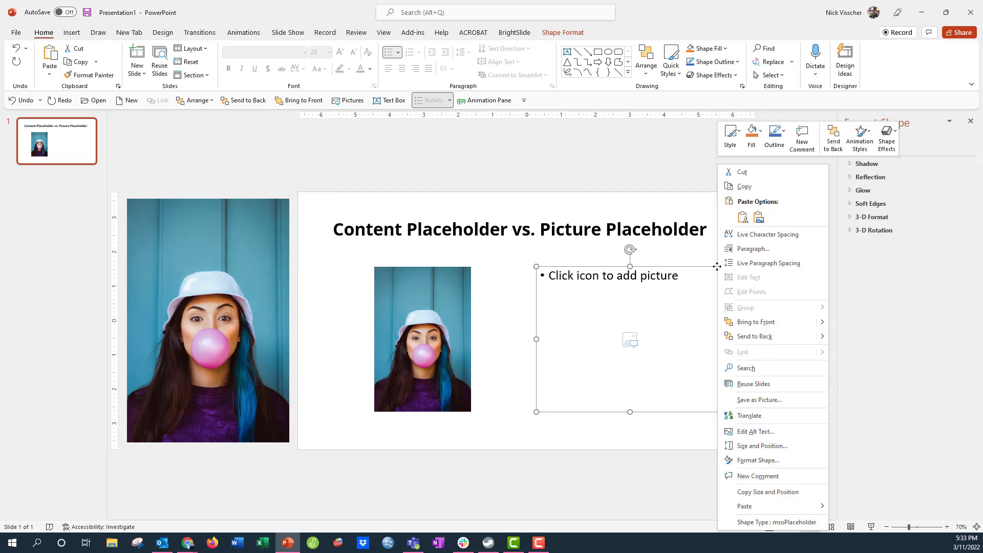
{"action": "left_click", "coordinate": [746, 227]}
{"action": "left_click", "coordinate": [677, 144]}
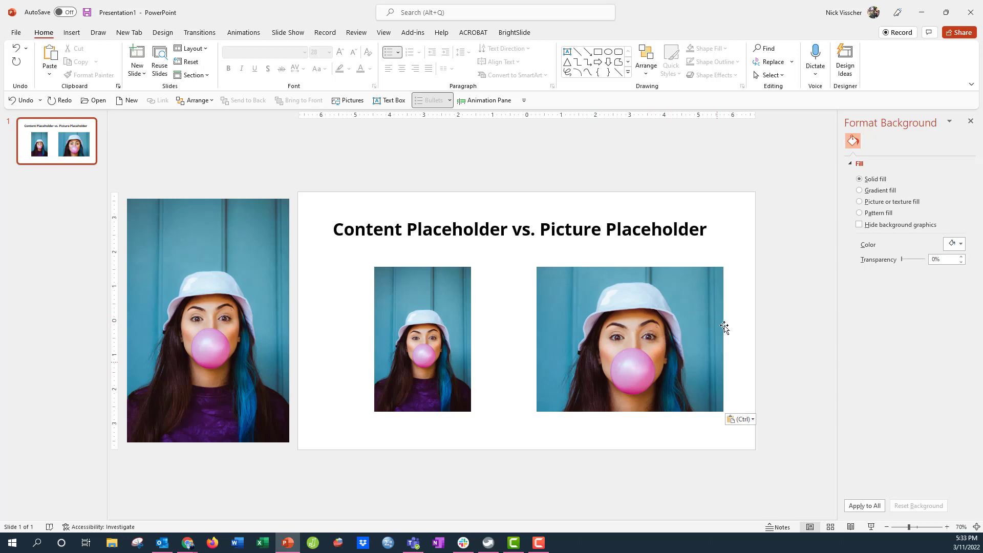
Re-crop the right picture, shifting the photo down so the hat and eyes show.
{"action": "left_click", "coordinate": [716, 278]}
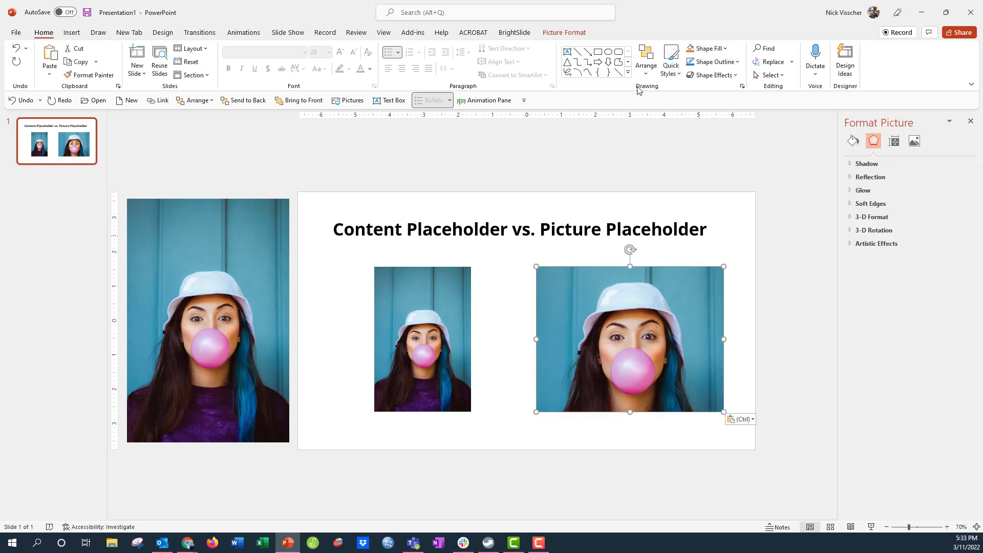
{"action": "left_click", "coordinate": [577, 36]}
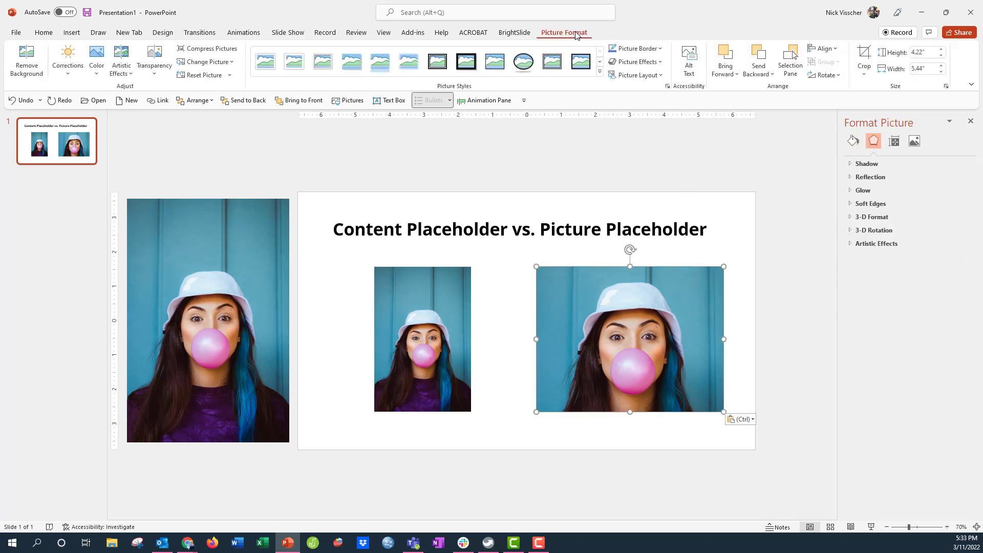
{"action": "left_click", "coordinate": [869, 52]}
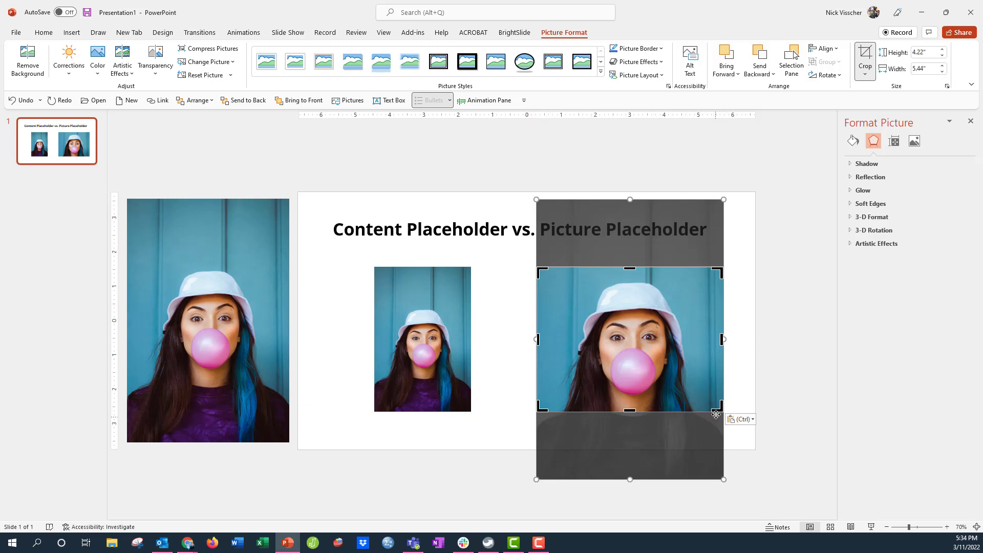
{"action": "left_click_drag", "start_coordinate": [701, 283], "coordinate": [703, 340]}
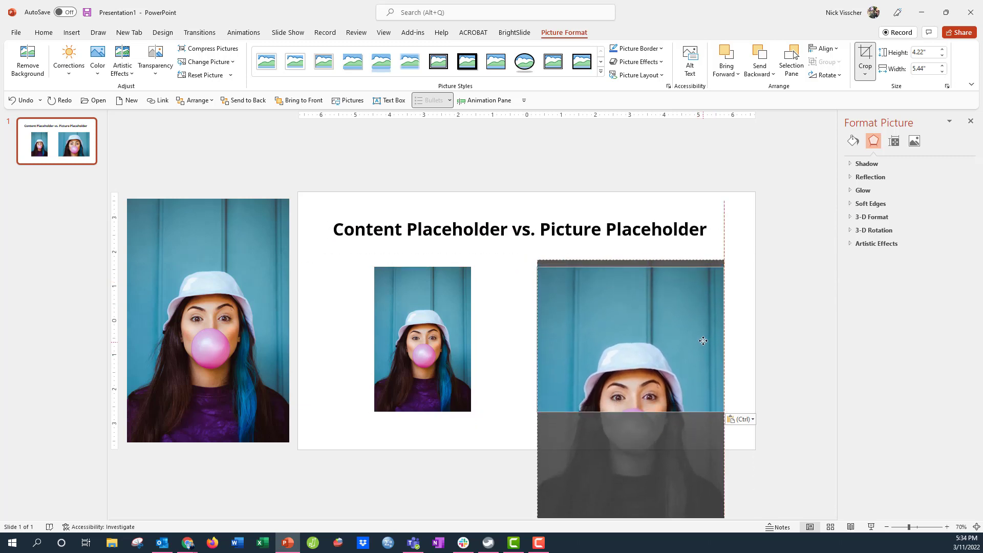
{"action": "scroll", "coordinate": [702, 340], "scroll_direction": "down", "scroll_amount": 1}
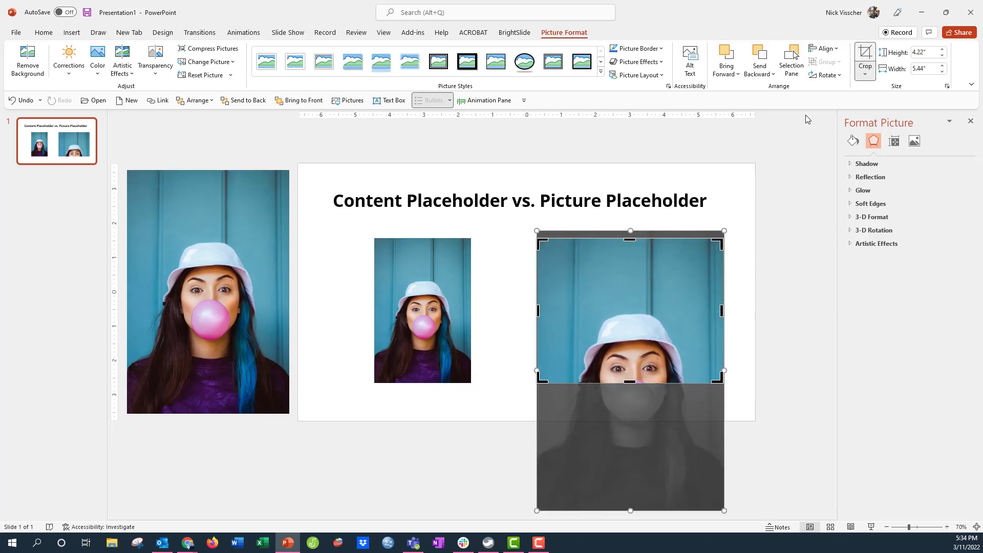
{"action": "left_click", "coordinate": [861, 60]}
{"action": "left_click", "coordinate": [807, 290]}
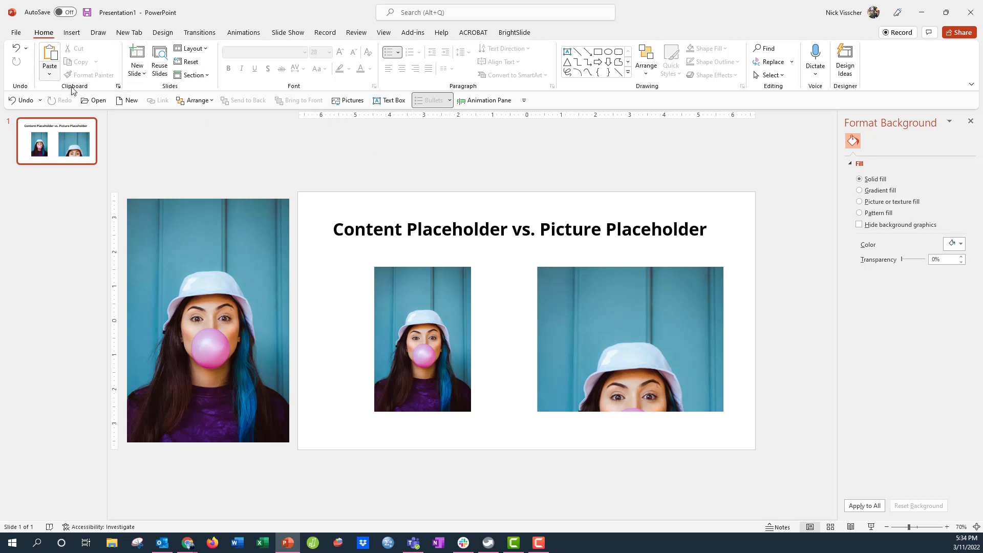
{"action": "left_click", "coordinate": [137, 71]}
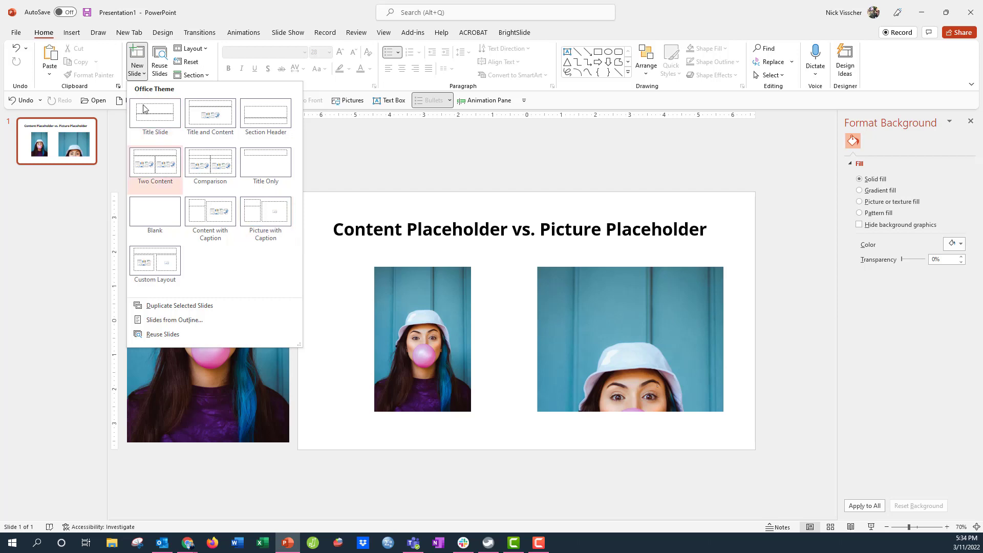
{"action": "left_click", "coordinate": [334, 160]}
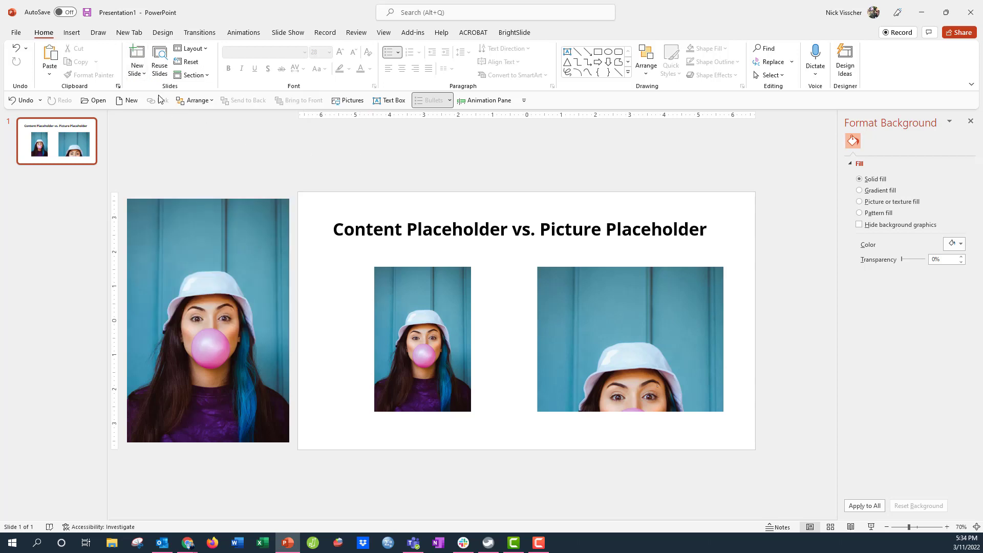
Switch to Slide Master view and open the context menu just below the slide master thumbnail.
{"action": "left_click", "coordinate": [385, 34]}
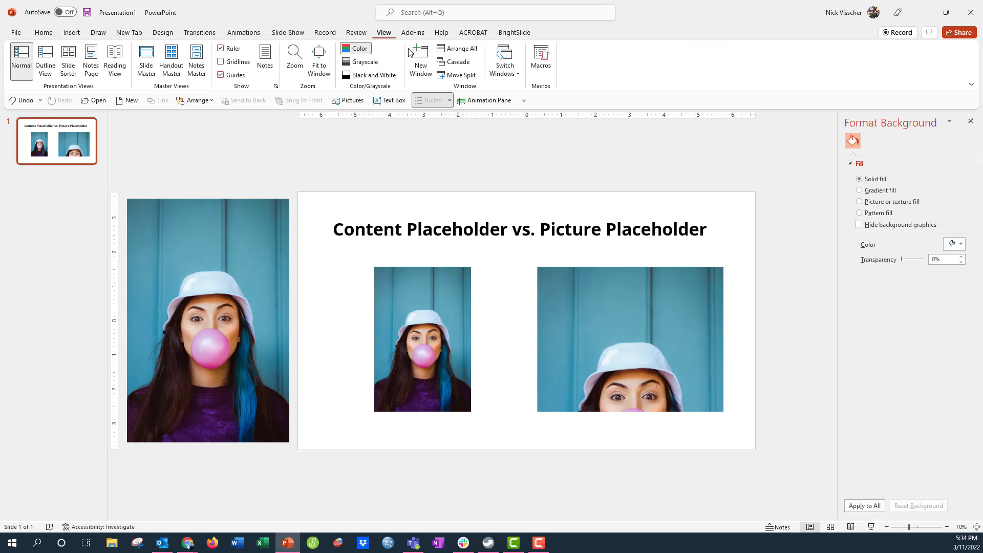
{"action": "left_click", "coordinate": [141, 68]}
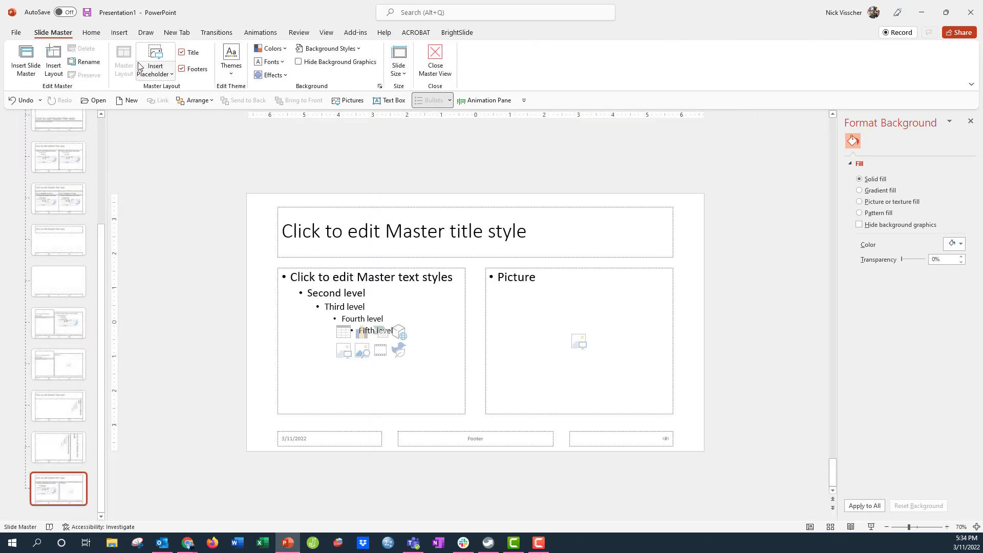
{"action": "left_click_drag", "start_coordinate": [103, 262], "coordinate": [98, 122]}
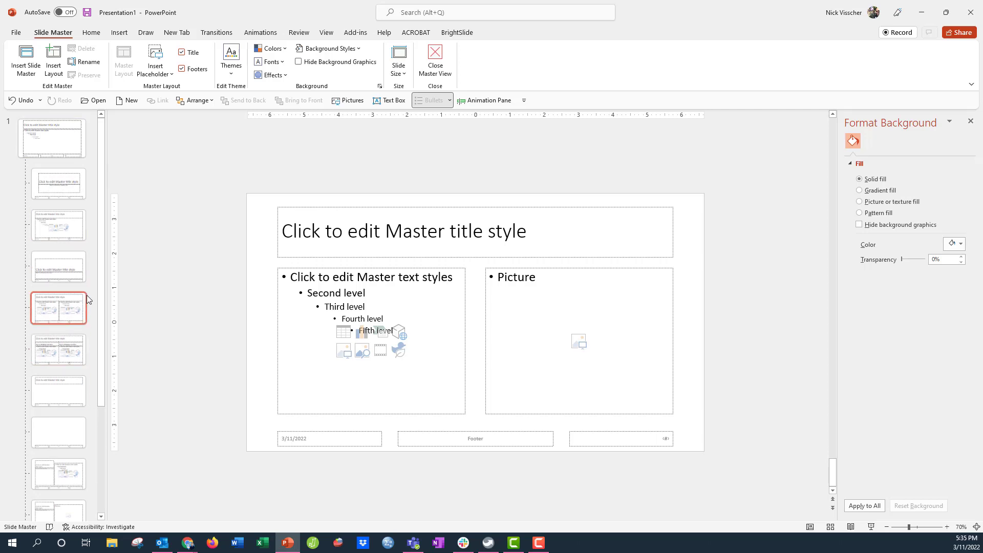
{"action": "left_click", "coordinate": [78, 164]}
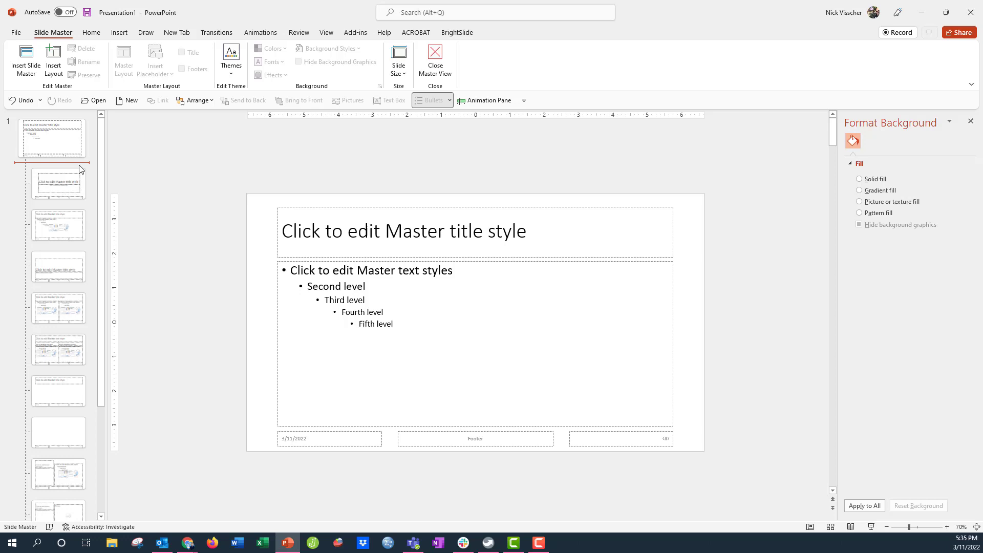
{"action": "right_click", "coordinate": [80, 167]}
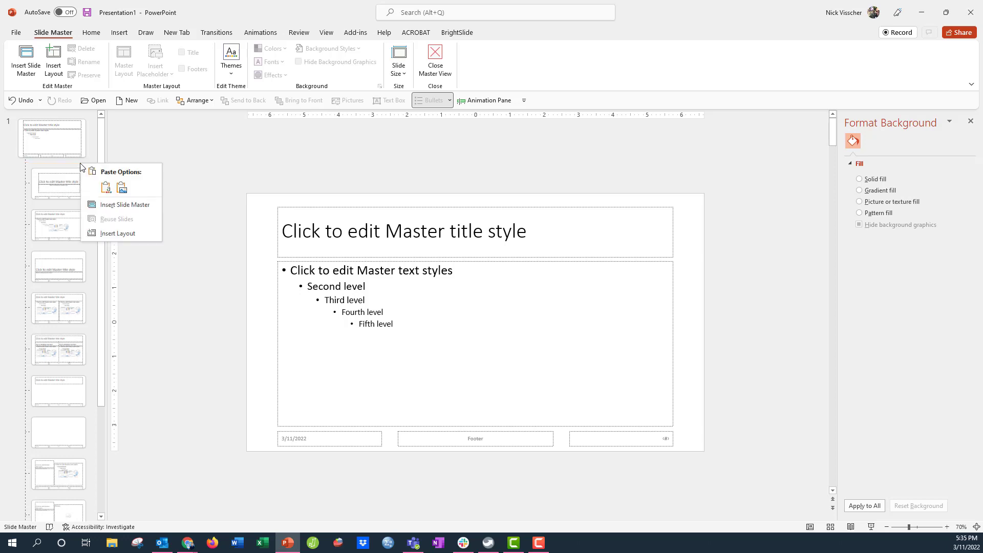
Insert a new layout after the slide master containing only the title and footer placeholders.
{"action": "left_click", "coordinate": [144, 233]}
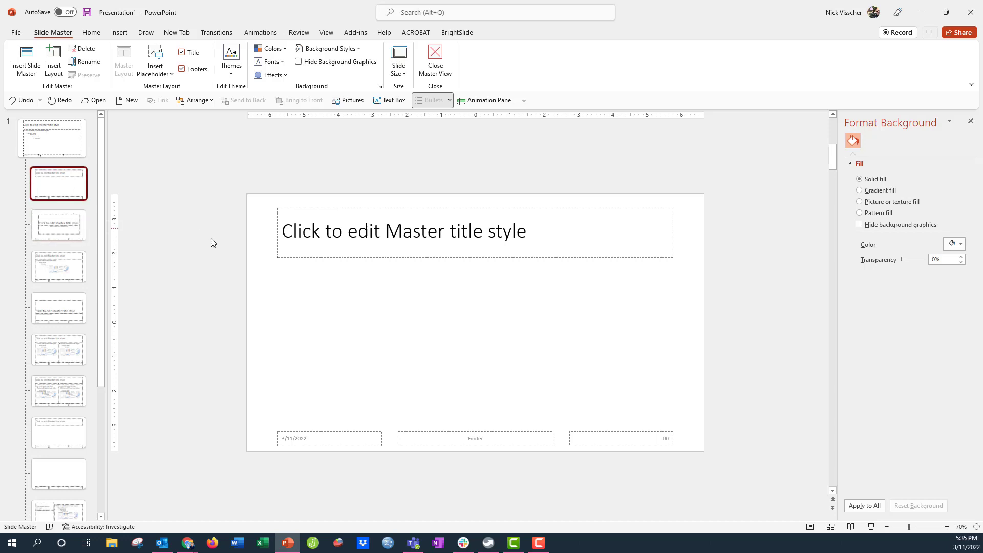
{"action": "left_click", "coordinate": [276, 242]}
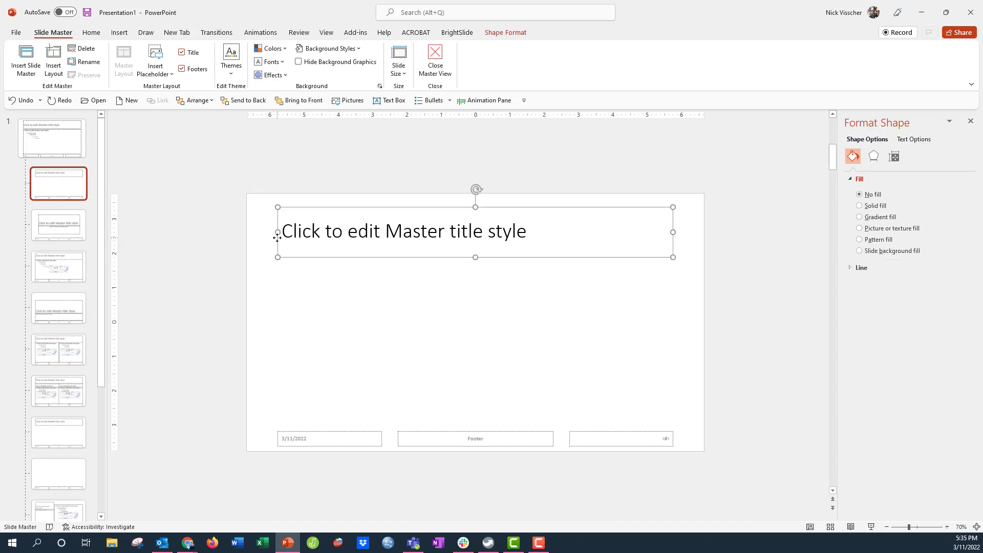
{"action": "left_click", "coordinate": [311, 432]}
{"action": "left_click", "coordinate": [575, 434]}
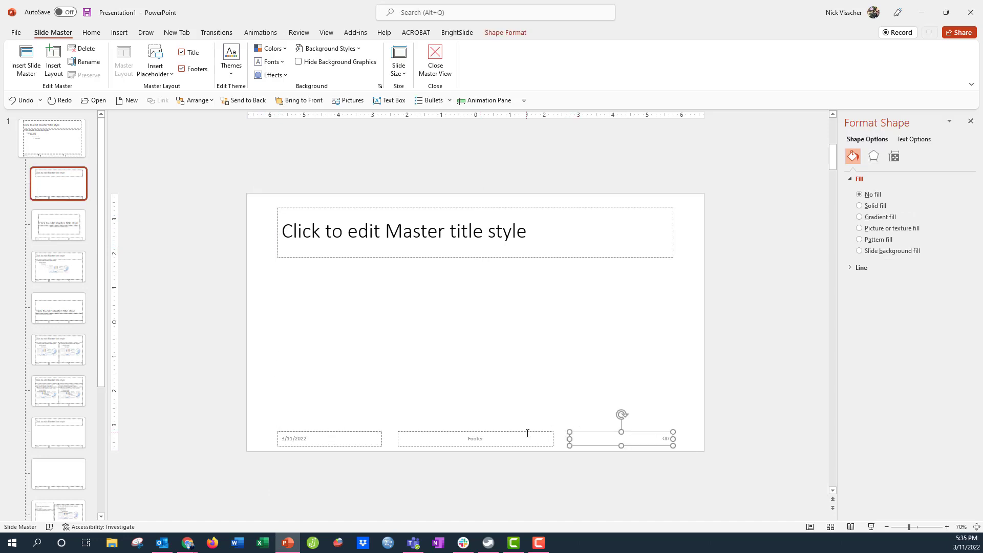
{"action": "left_click", "coordinate": [526, 434]}
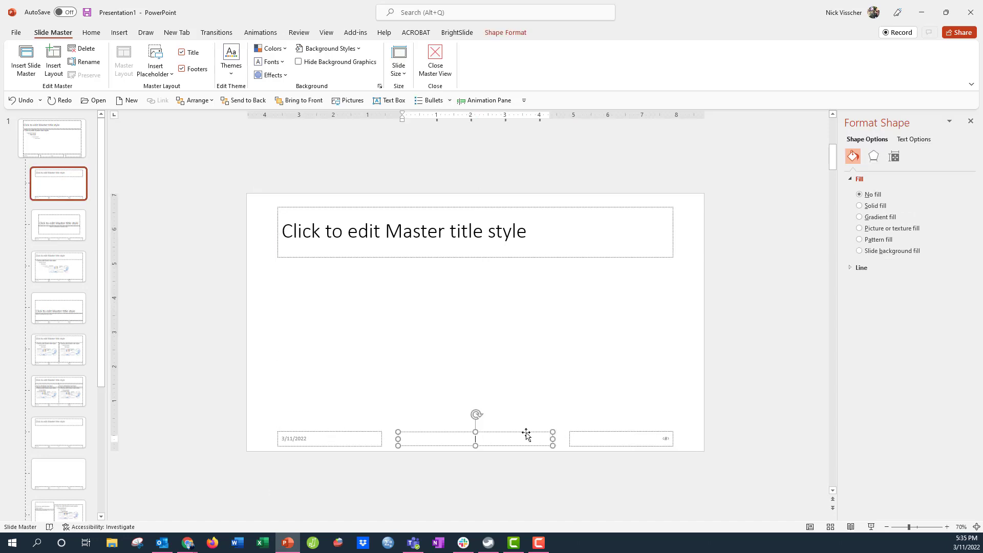
{"action": "left_click", "coordinate": [219, 382]}
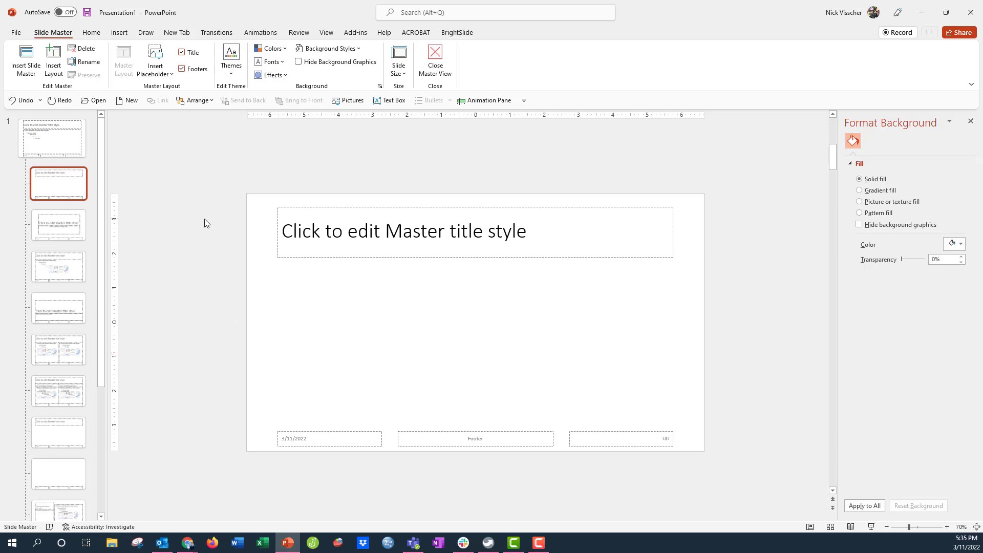
{"action": "left_click", "coordinate": [171, 75]}
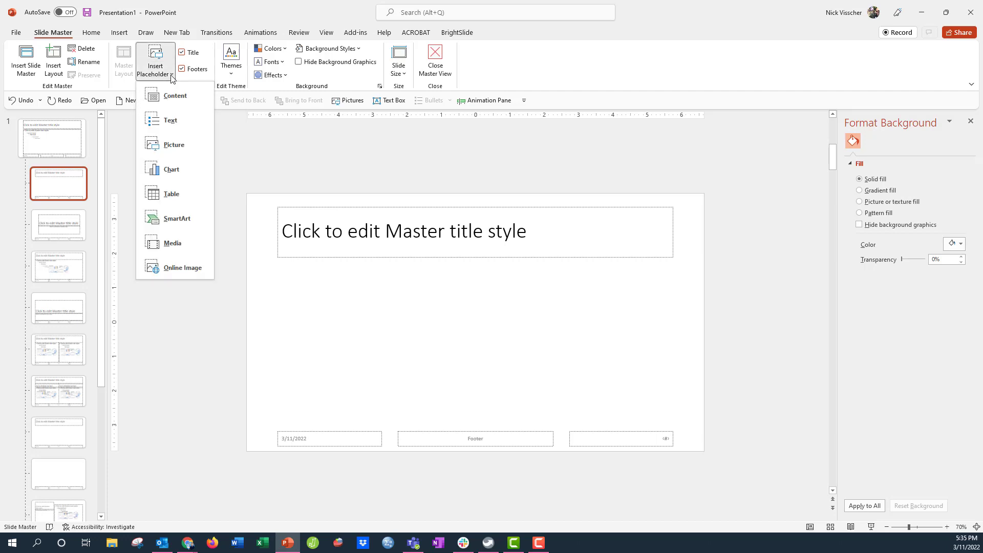
Draw a Picture placeholder spanning the area between the title and the footers.
{"action": "left_click", "coordinate": [203, 146]}
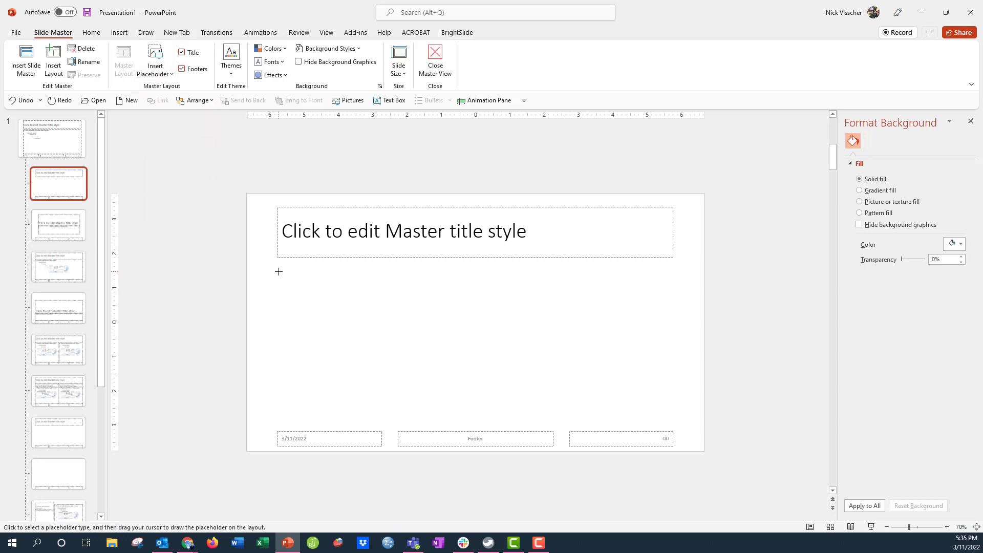
{"action": "left_click_drag", "start_coordinate": [278, 271], "coordinate": [670, 410]}
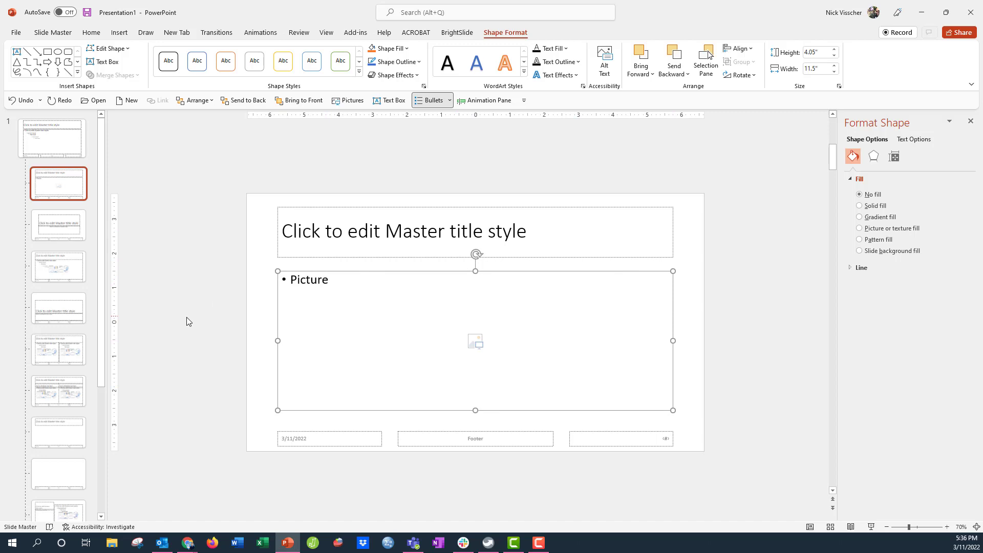
{"action": "left_click", "coordinate": [193, 336]}
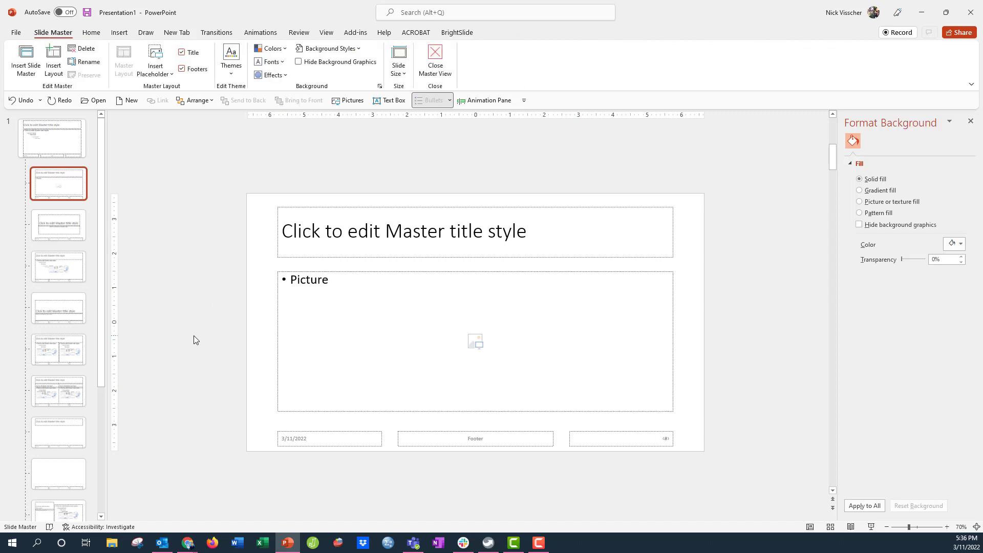
Return to Normal view and add slide 2 after slide 1 using the 1_Custom Layout.
{"action": "left_click", "coordinate": [325, 33]}
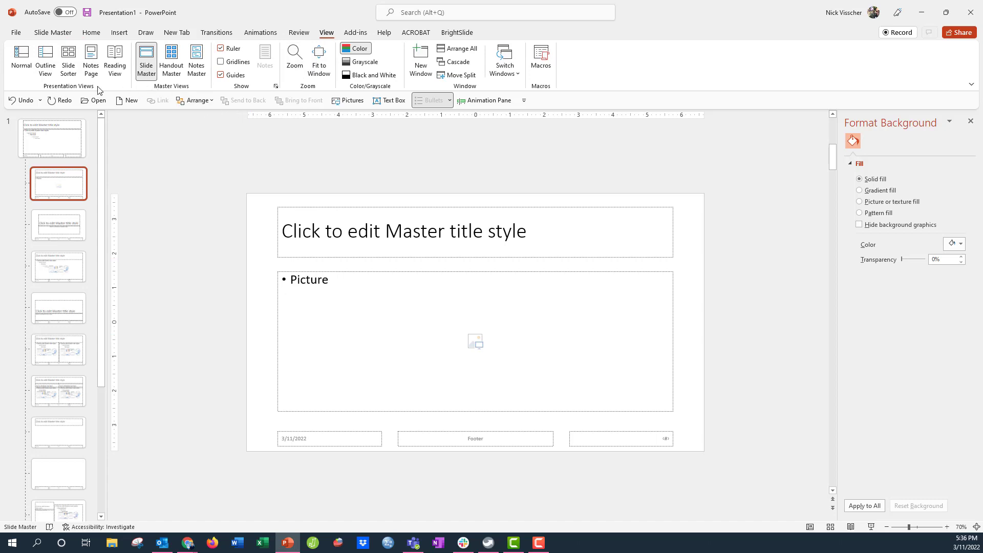
{"action": "left_click", "coordinate": [25, 69]}
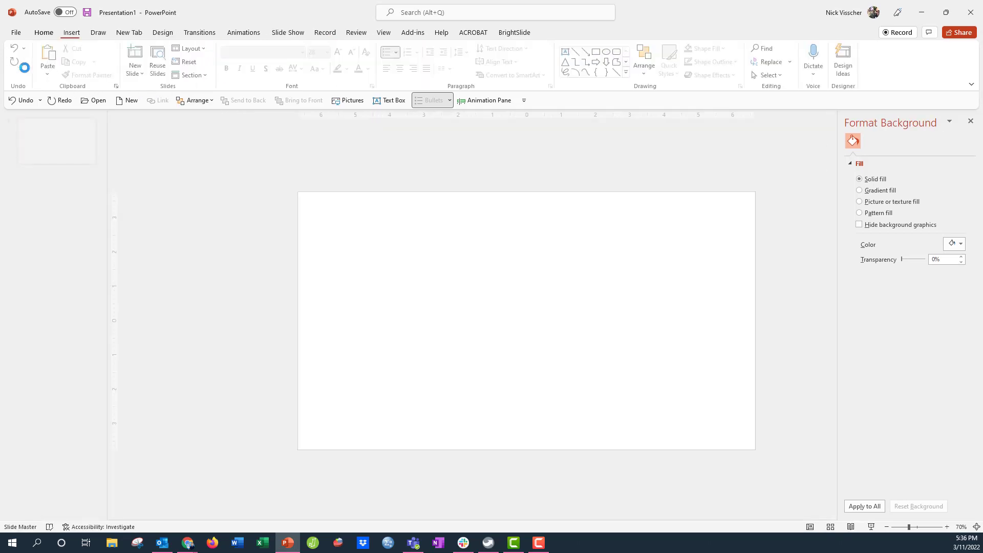
{"action": "left_click", "coordinate": [40, 187]}
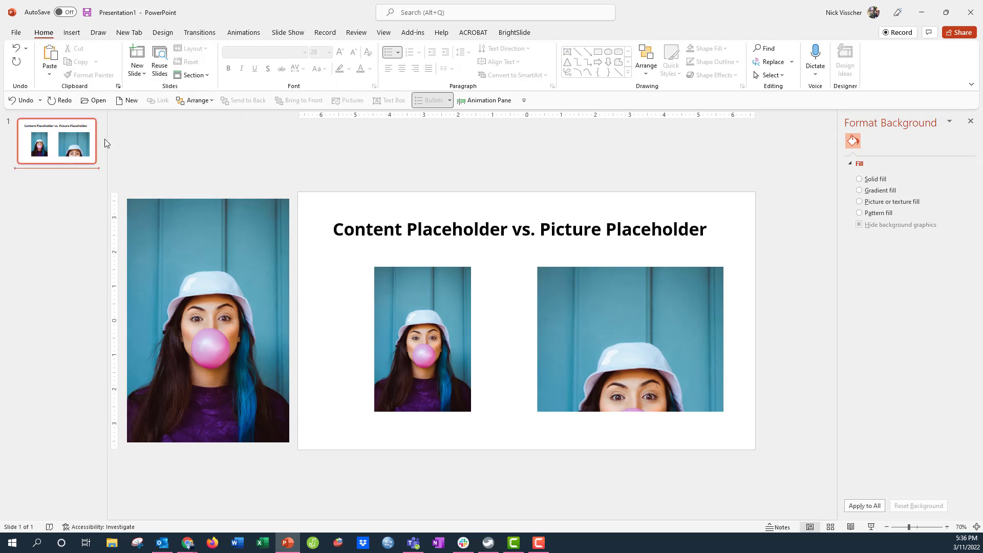
{"action": "left_click", "coordinate": [146, 76]}
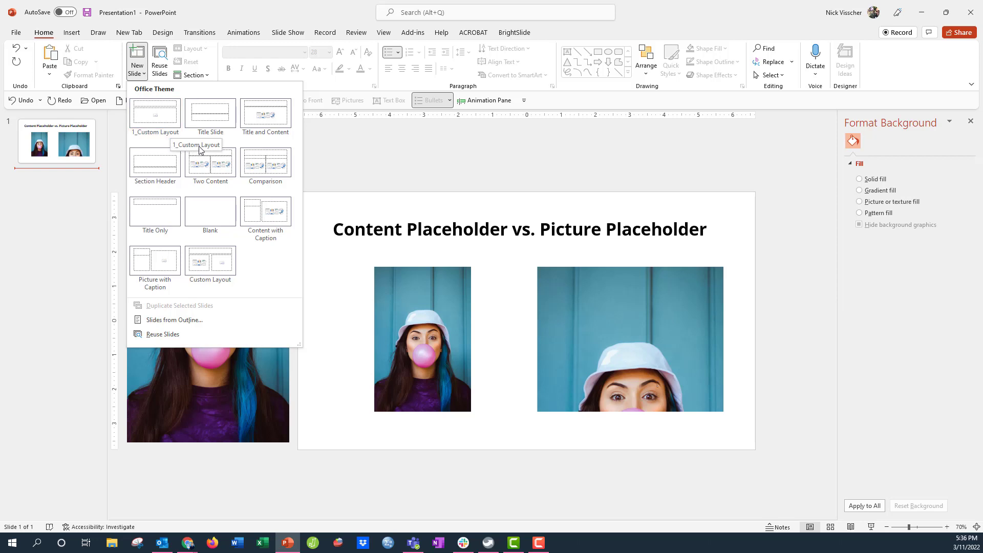
{"action": "key", "text": "Escape"}
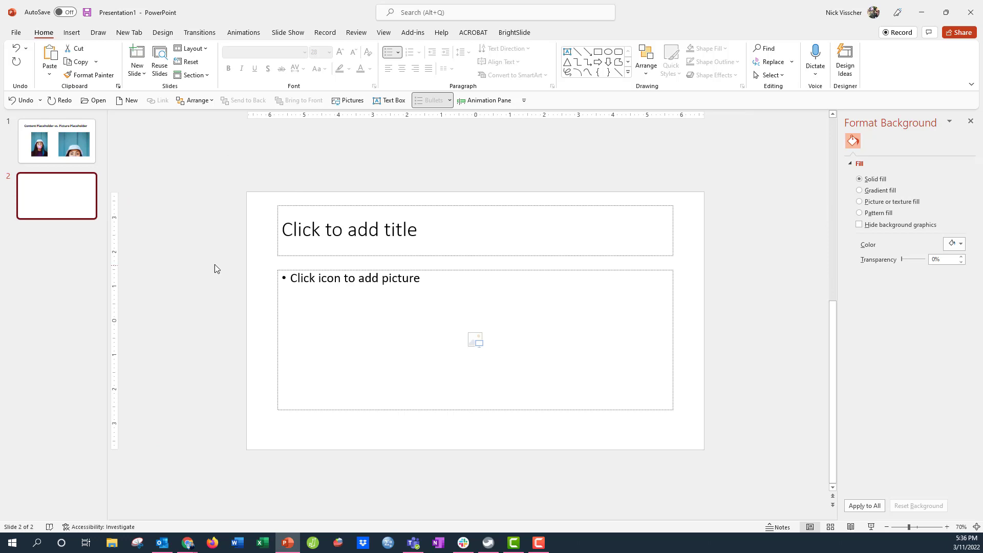
Copy slide 1's tall bubble-gum photo and paste it into slide 2's picture placeholder.
{"action": "left_click", "coordinate": [316, 271]}
{"action": "left_click", "coordinate": [64, 159]}
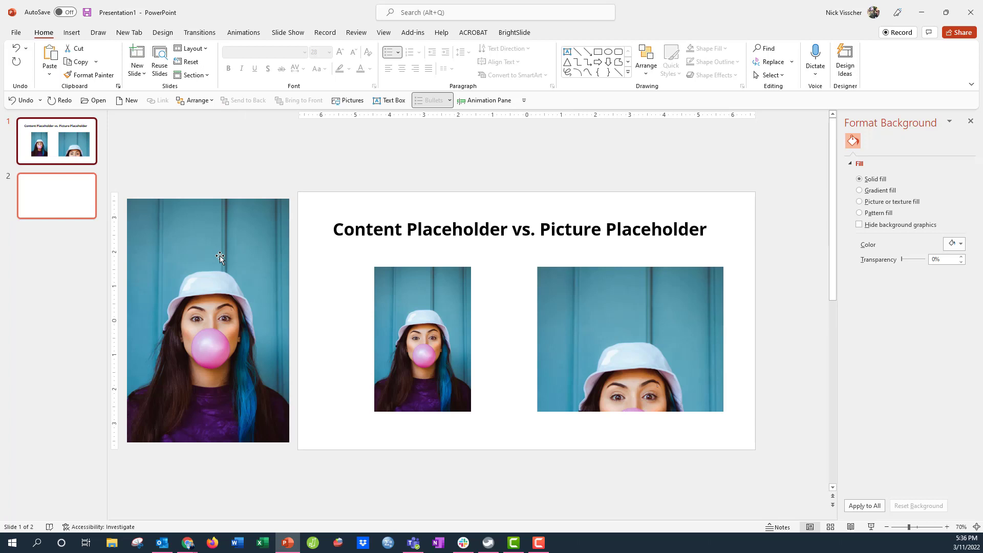
{"action": "left_click", "coordinate": [257, 207]}
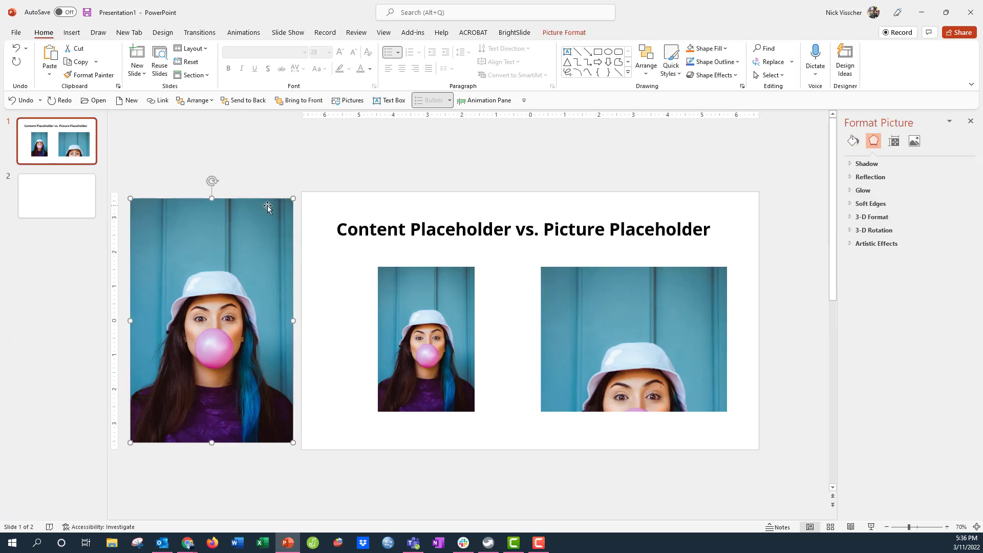
{"action": "right_click", "coordinate": [268, 205]}
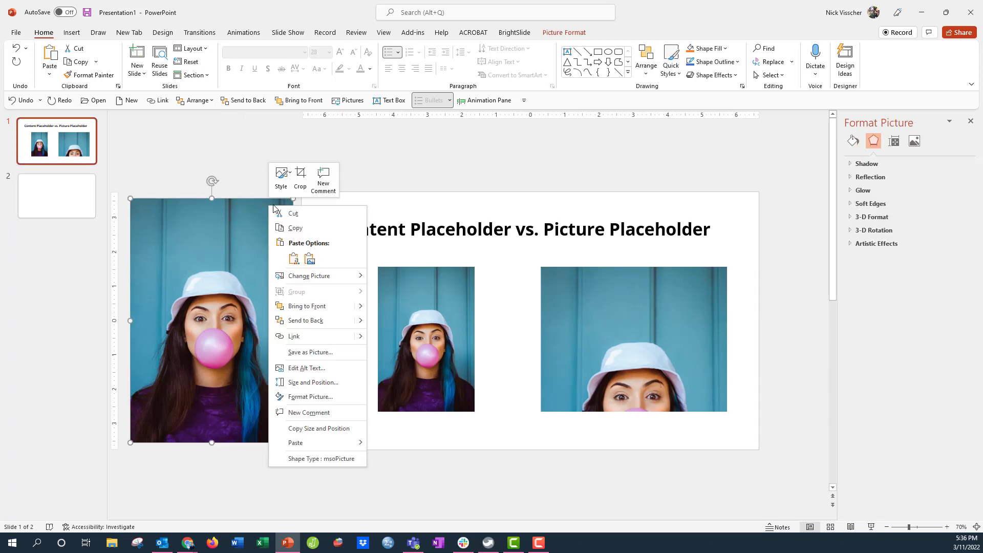
{"action": "left_click", "coordinate": [292, 228]}
{"action": "left_click", "coordinate": [92, 205]}
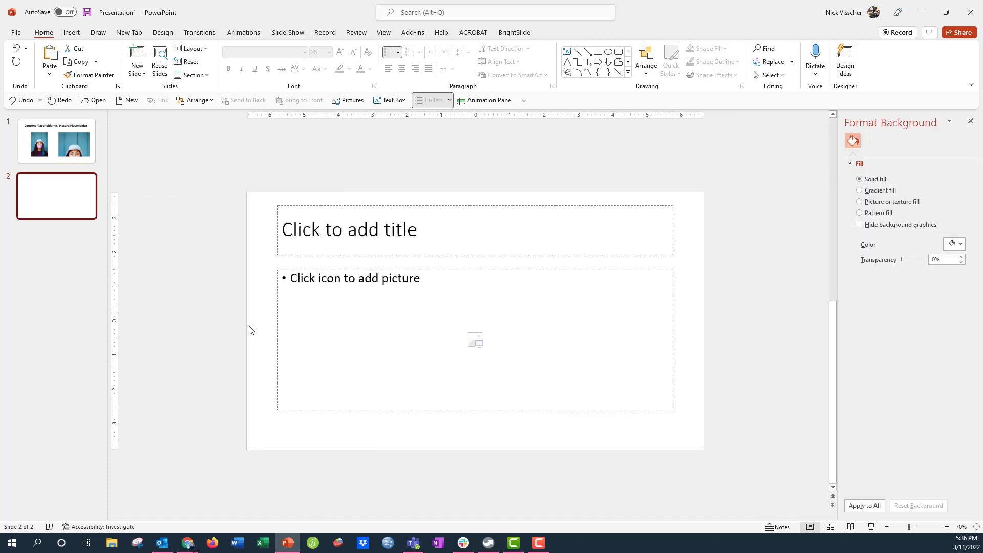
{"action": "left_click", "coordinate": [276, 292]}
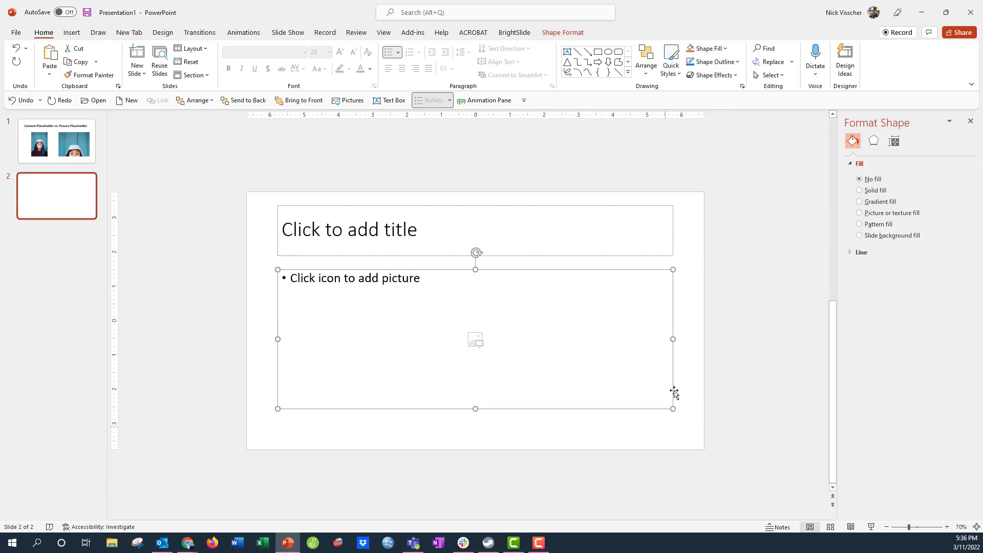
{"action": "right_click", "coordinate": [279, 280]}
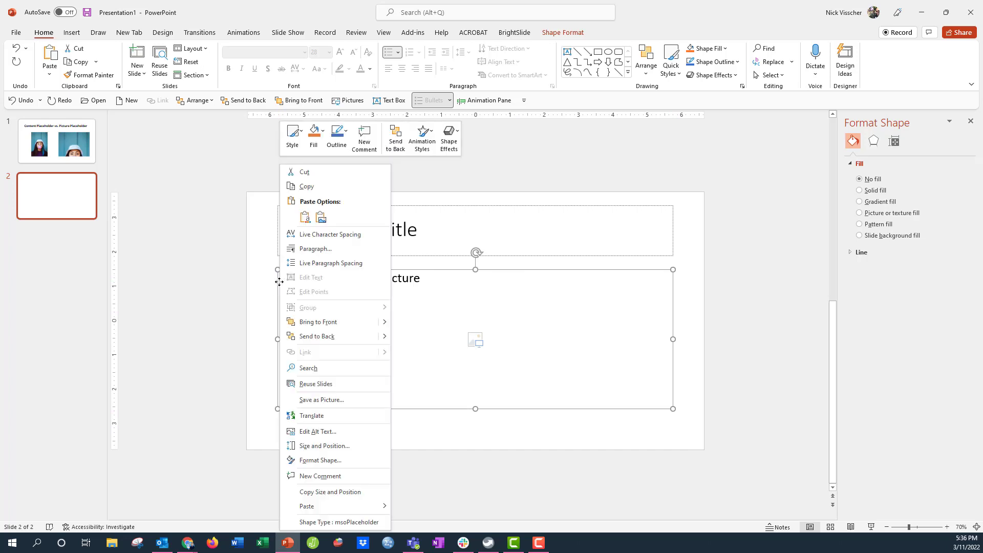
{"action": "left_click", "coordinate": [304, 219]}
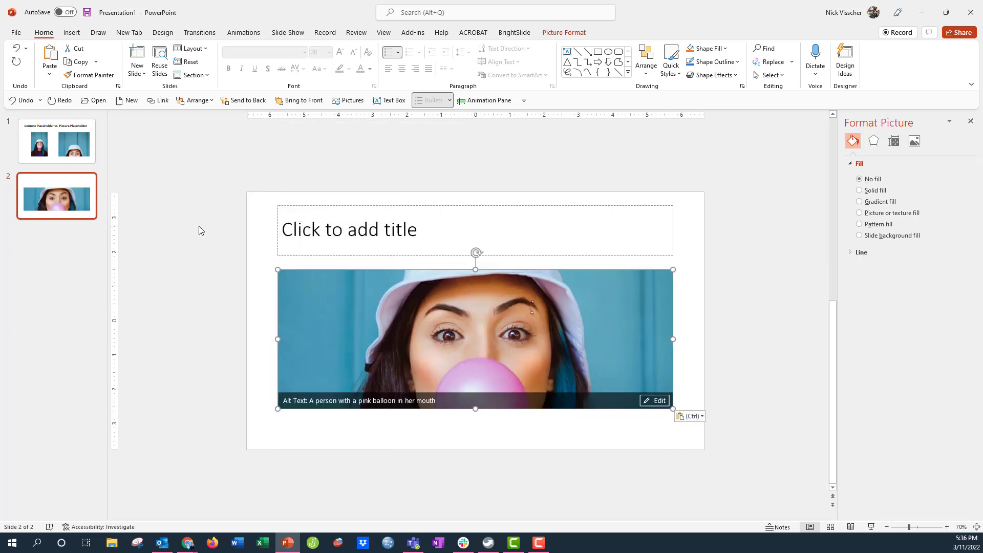
{"action": "left_click", "coordinate": [205, 220]}
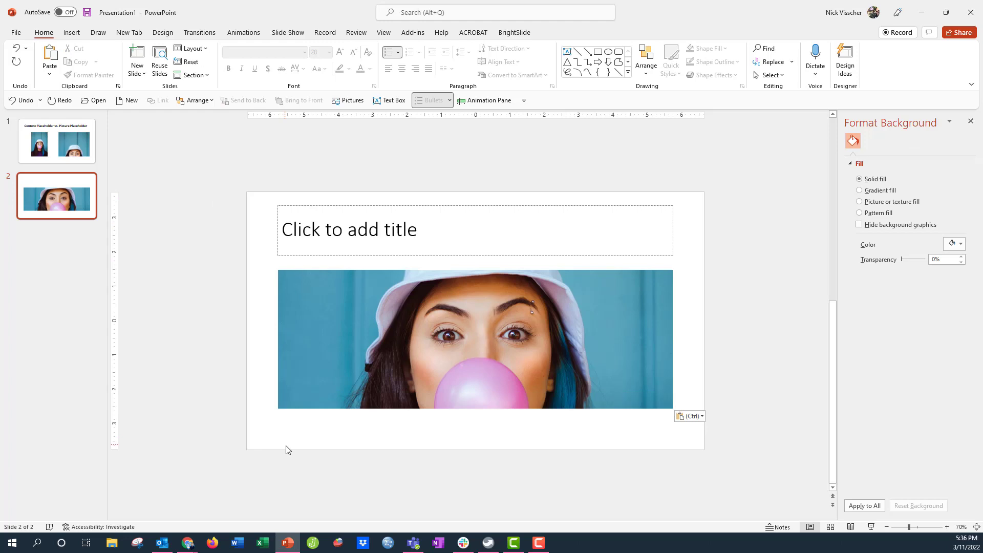